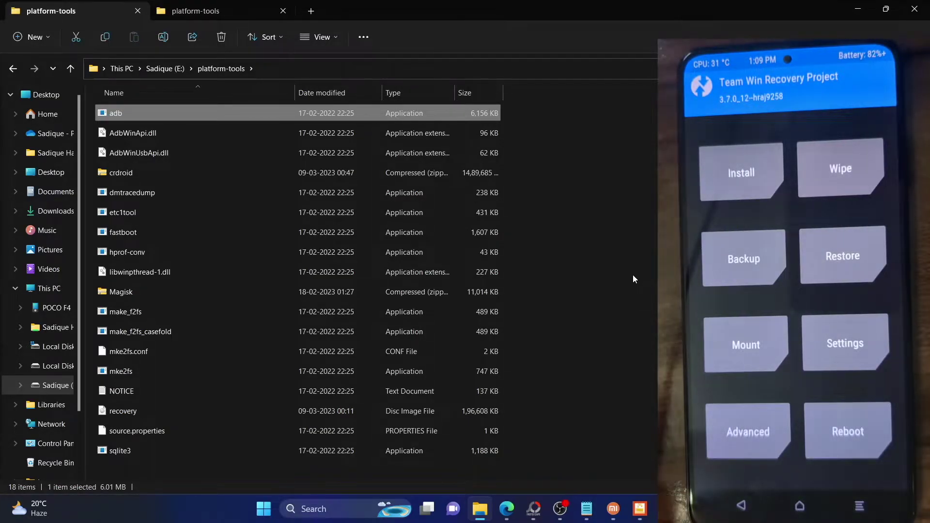
Step: Open the POCO F4's Internal Storage in the second Explorer tab
left_click(632, 274)
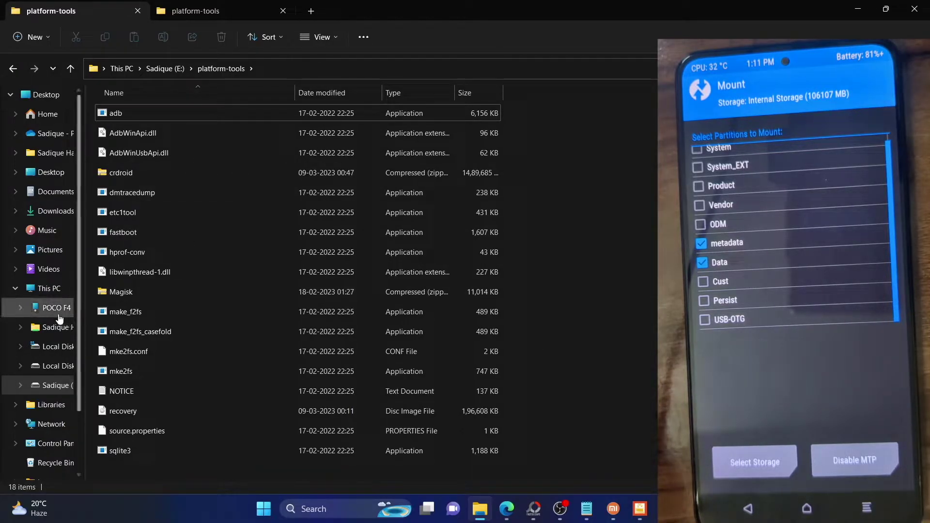
left_click(204, 10)
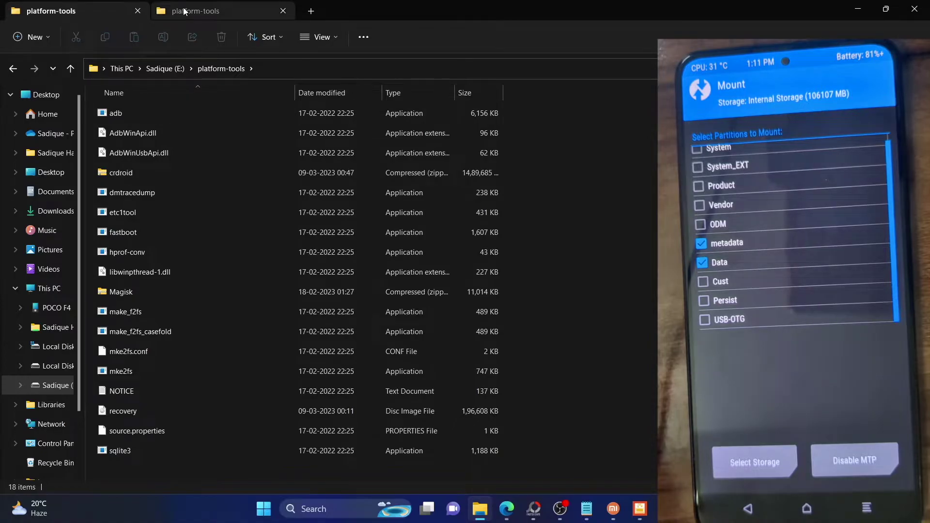
left_click(57, 310)
double_click(182, 111)
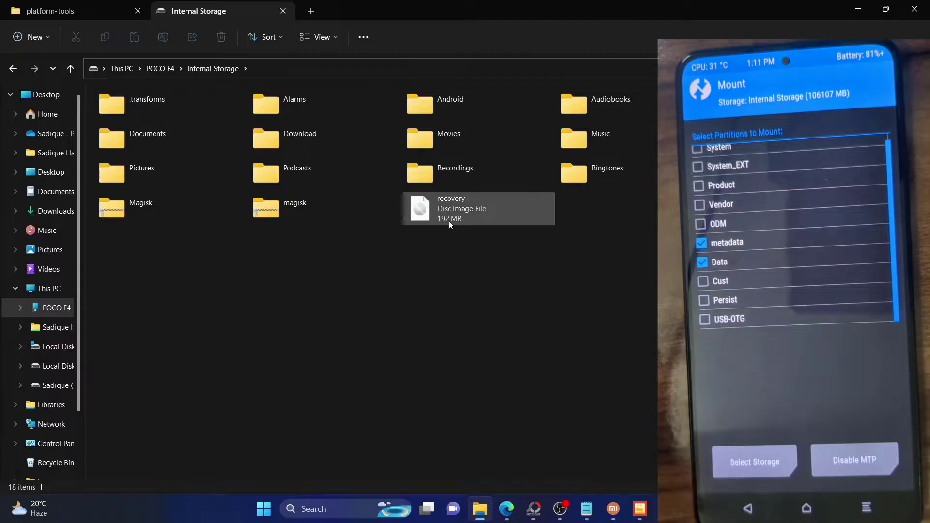
Step: Permanently delete the Magisk, magisk and recovery items from the phone's internal storage
left_click_drag(506, 252, 160, 193)
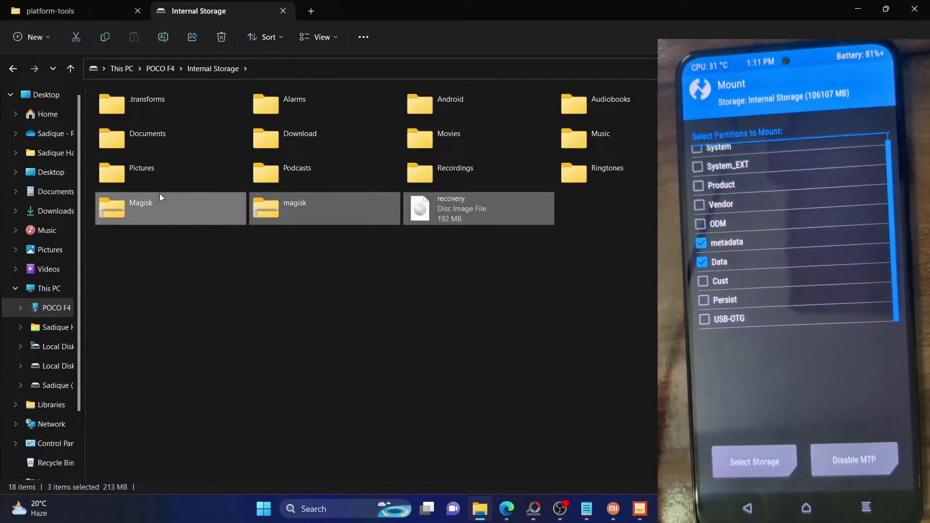
key("shift+Delete")
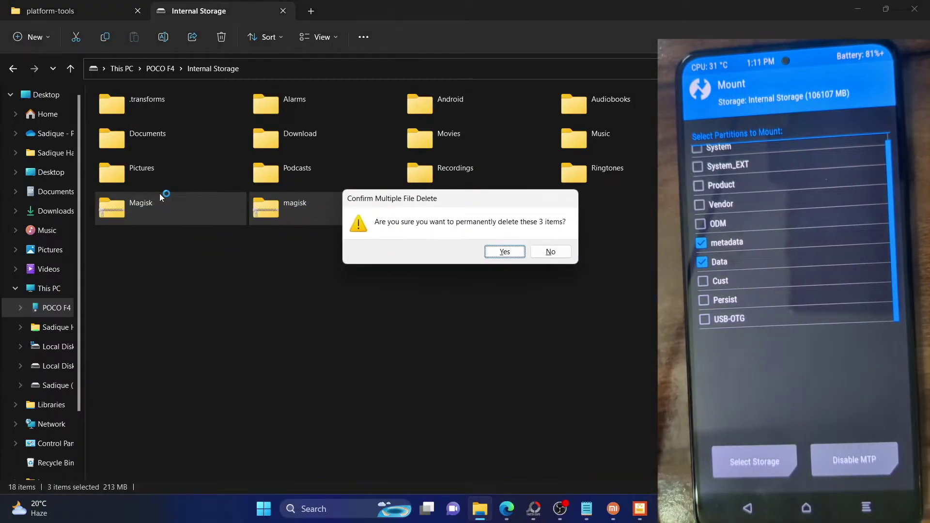
left_click(503, 252)
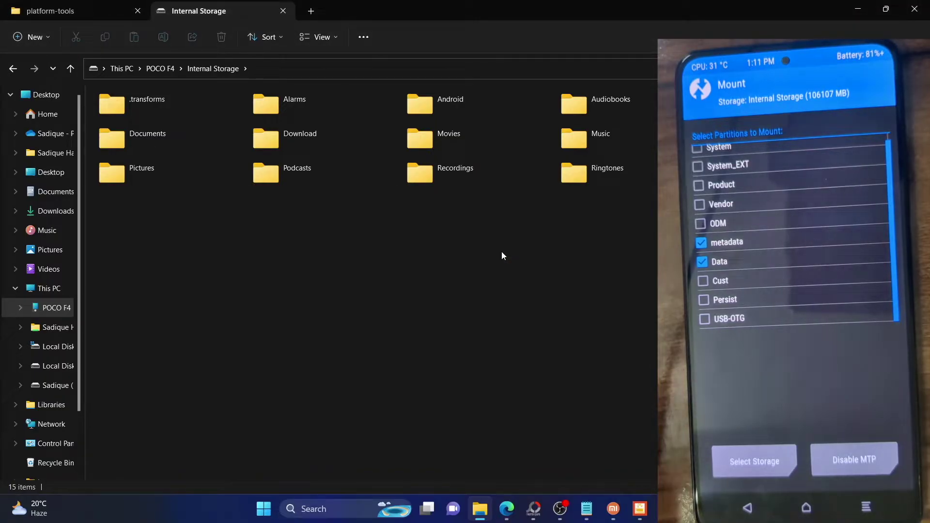
left_click(98, 7)
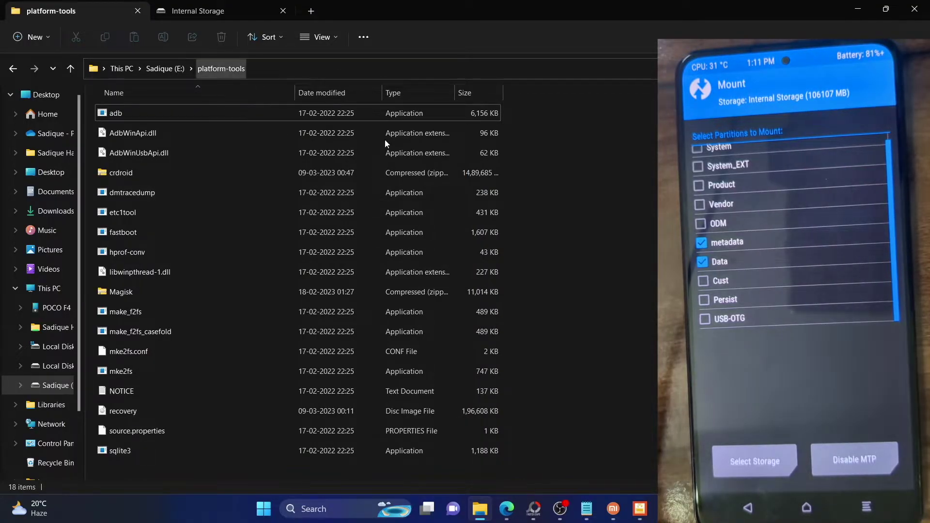
Step: Select the Magisk zip and recovery image in platform-tools and copy them
left_click(140, 295)
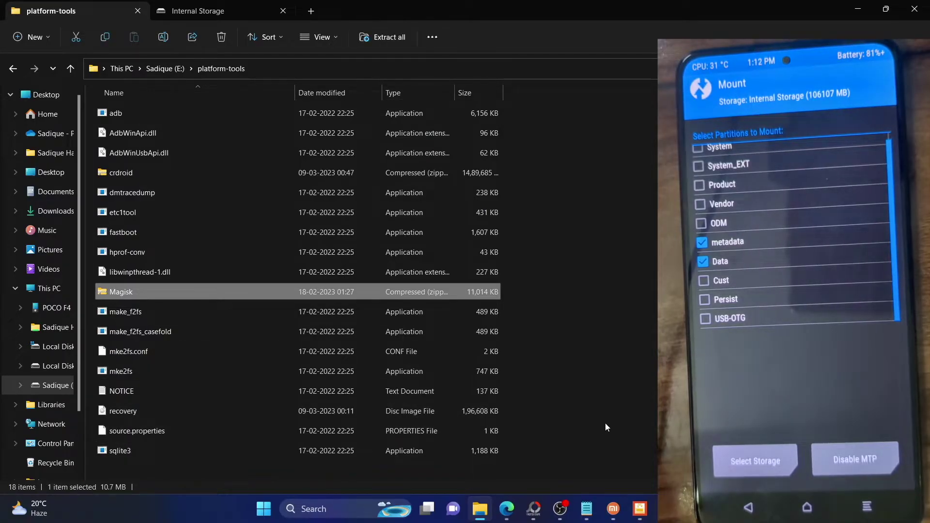
left_click(130, 409)
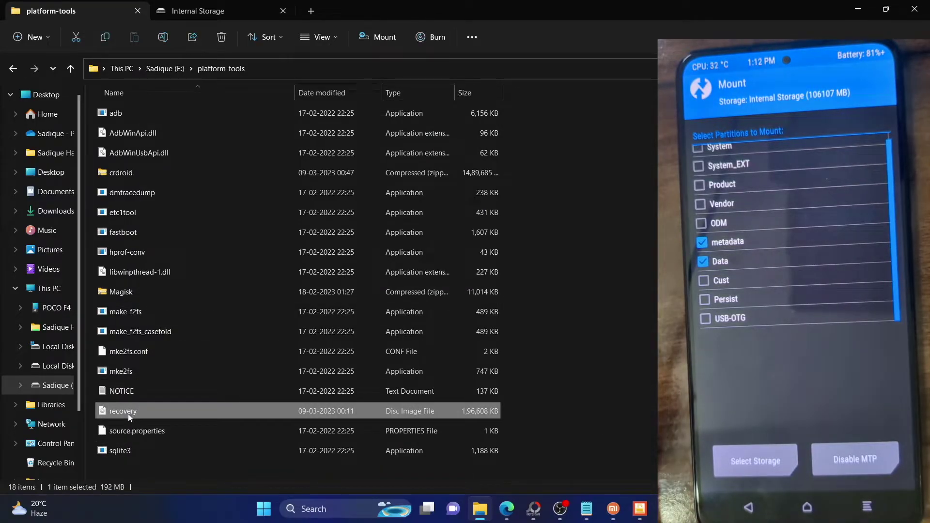
left_click(631, 434)
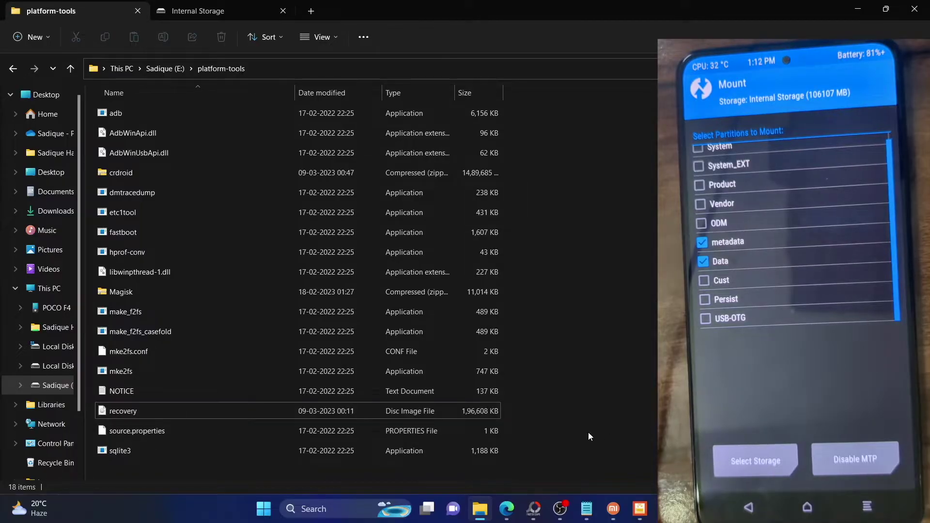
left_click(305, 416)
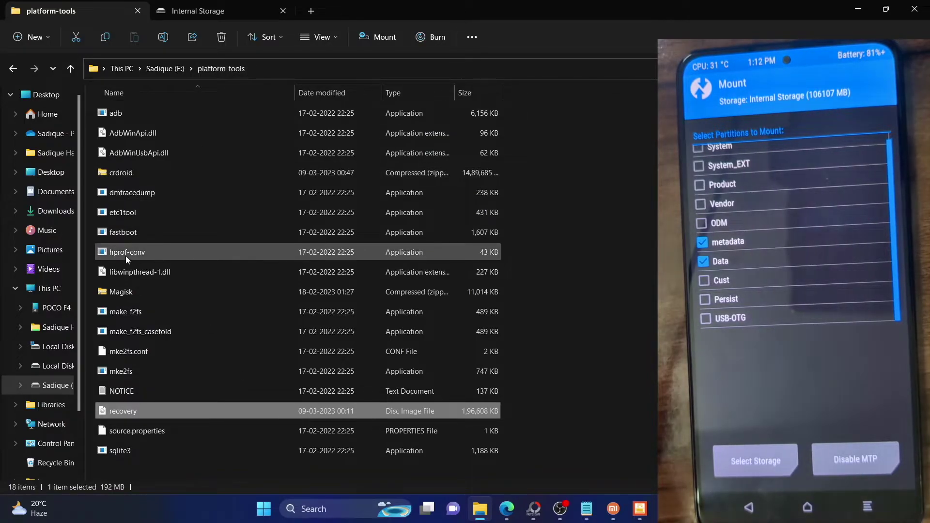
left_click(113, 291, "ctrl")
key("ctrl+c")
Step: Paste both files into the phone's Internal Storage
left_click(198, 10)
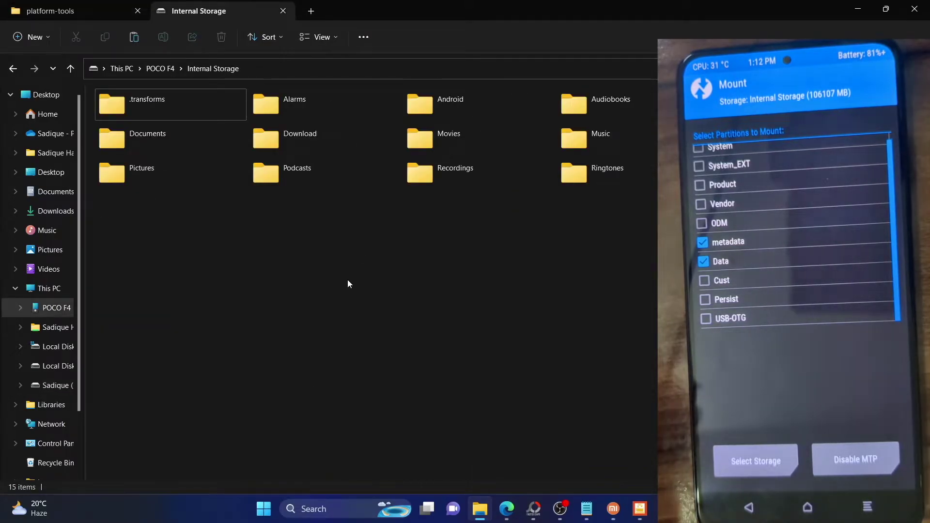
key("ctrl+v")
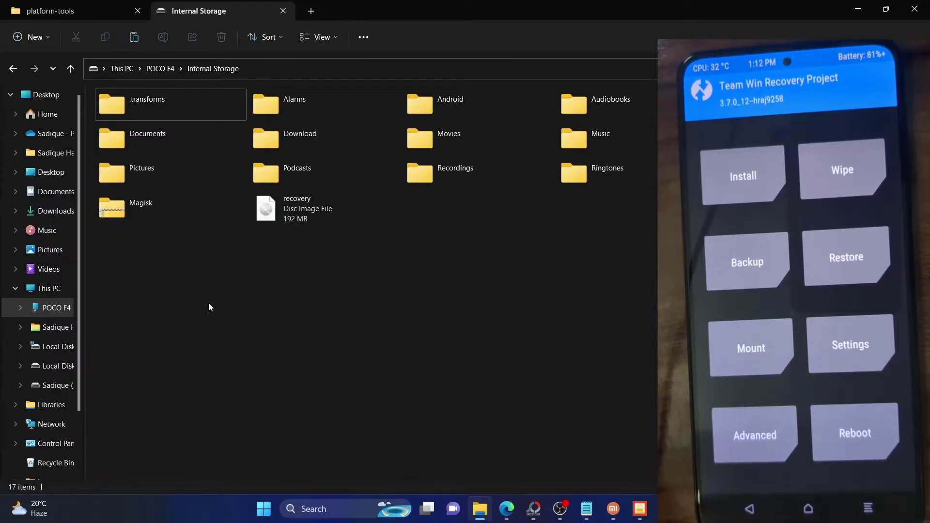
left_click(59, 4)
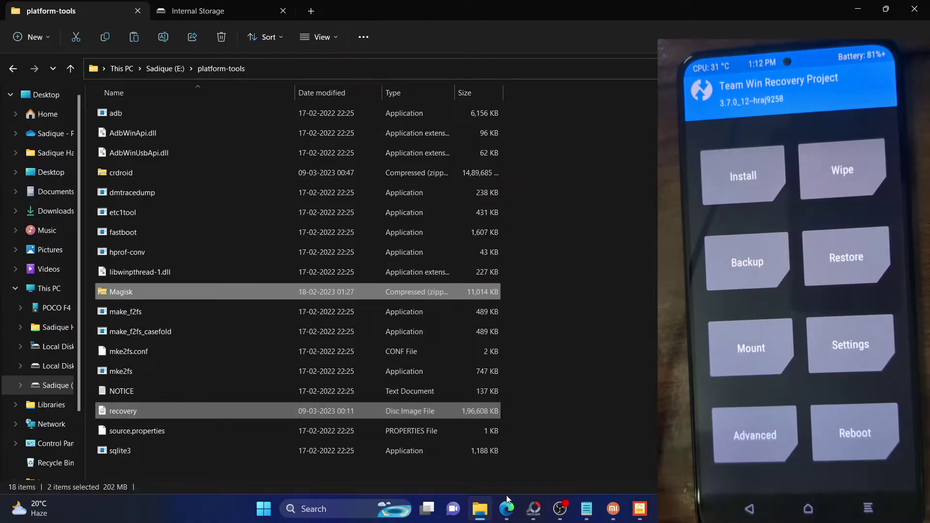
left_click(506, 508)
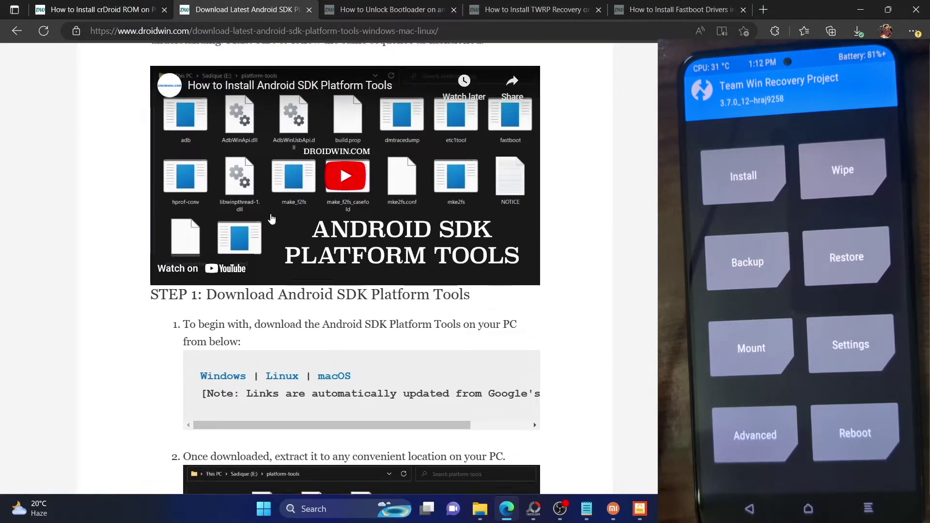
scroll(63, 188, "down", 1)
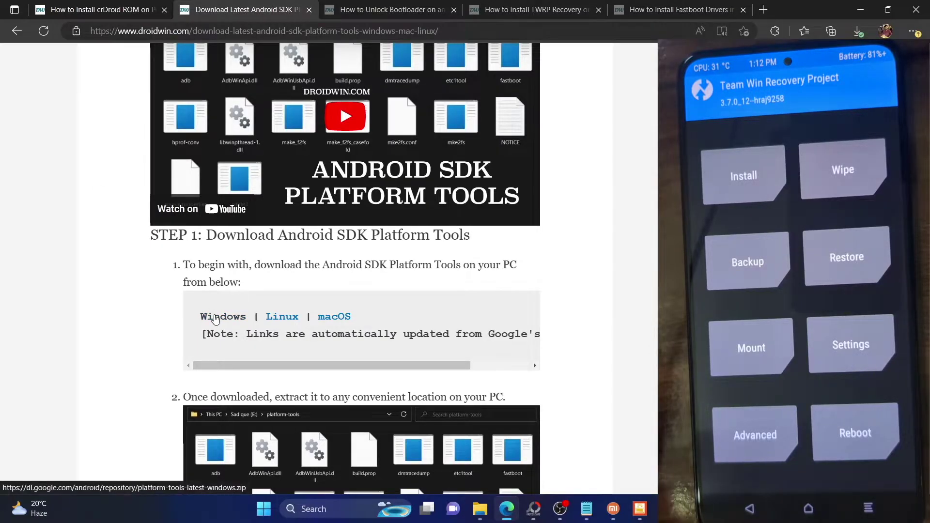
left_click(480, 509)
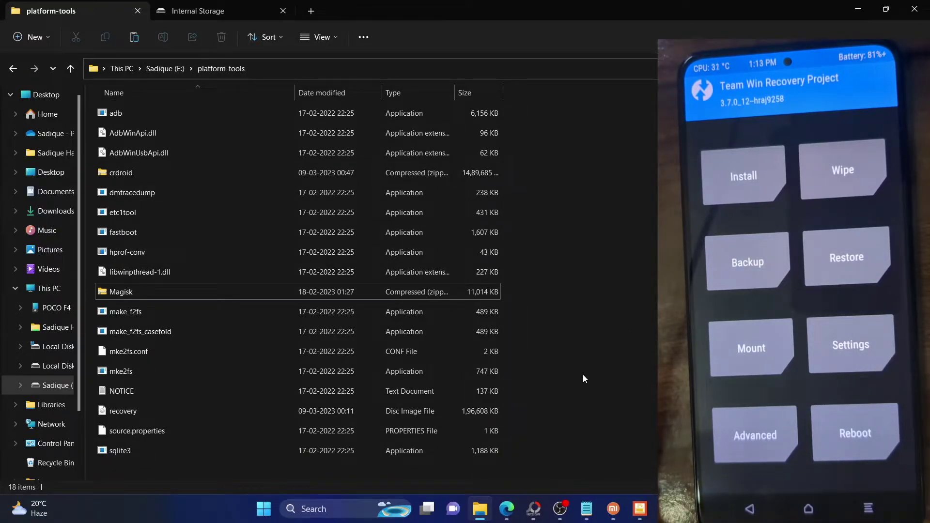
Step: Open a Command Prompt in platform-tools via cmd and run adb devices
left_click(298, 68)
type("cmd")
key("Return")
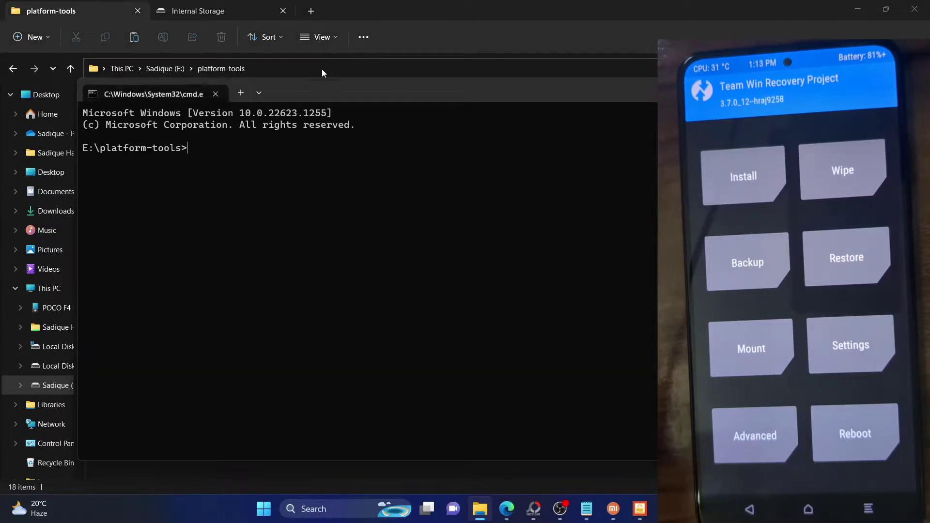
left_click_drag(103, 151, 174, 159)
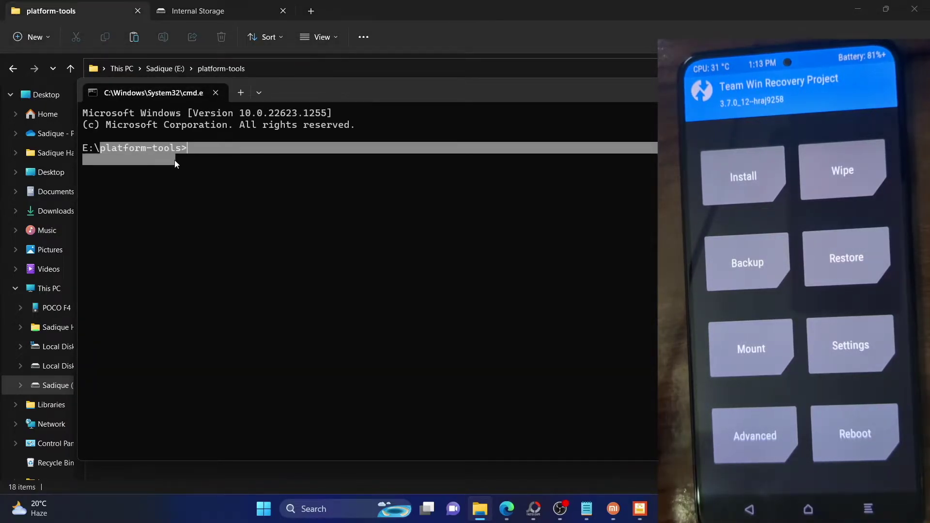
left_click(211, 152)
type("adb devices")
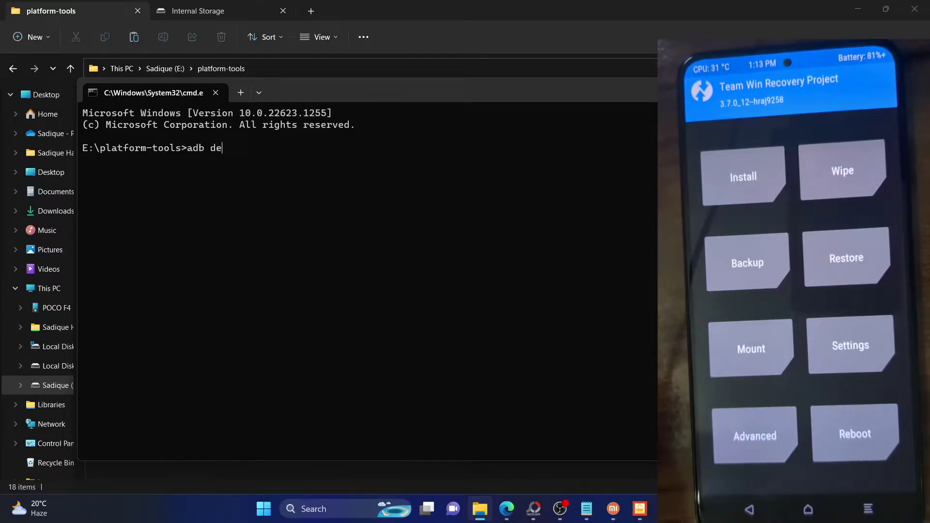
key("Return")
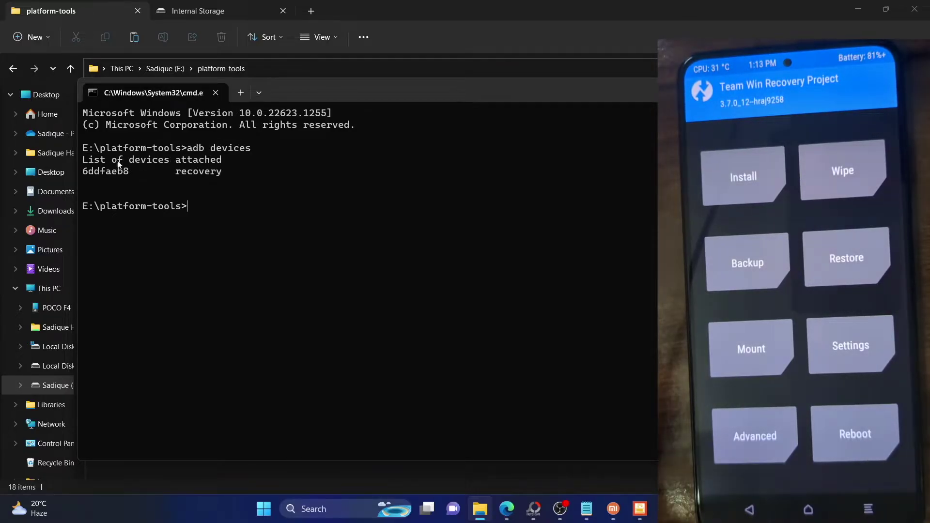
Step: Highlight the phone's device ID and its recovery state in the adb devices output
double_click(184, 172)
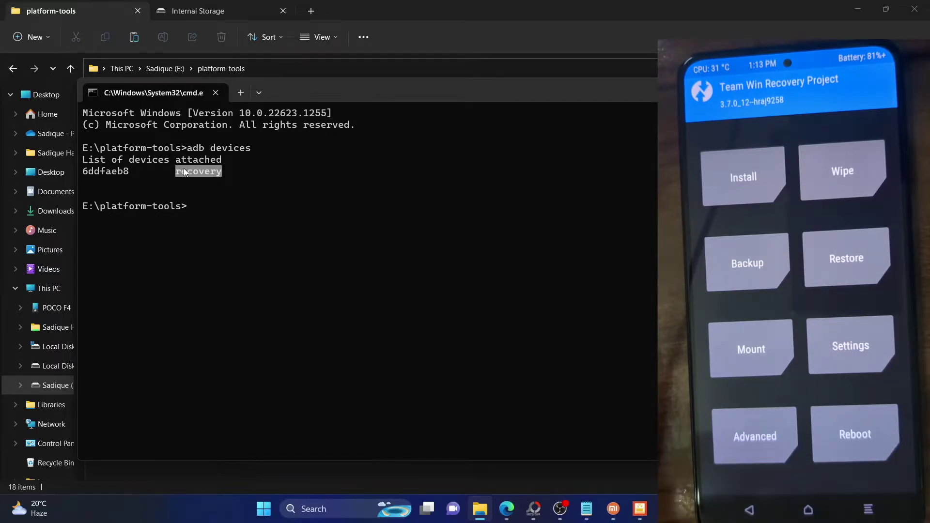
double_click(105, 171)
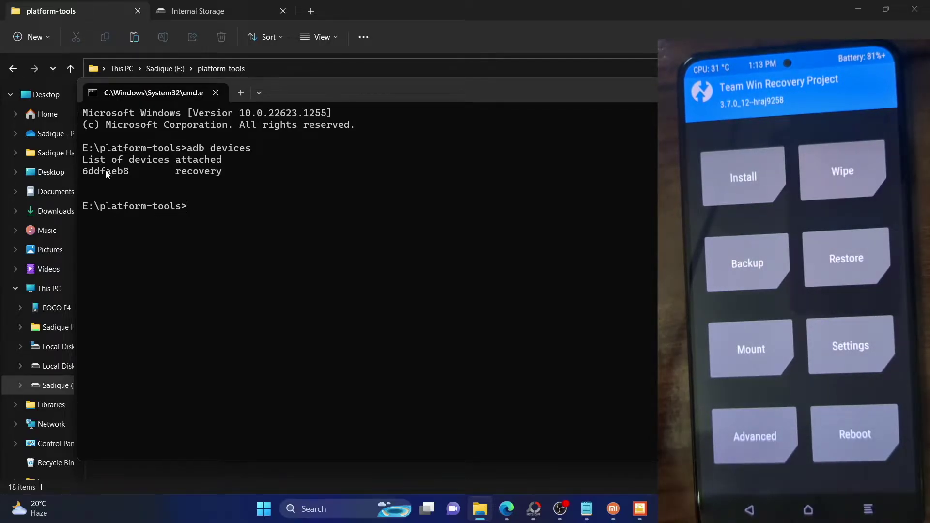
triple_click(105, 171)
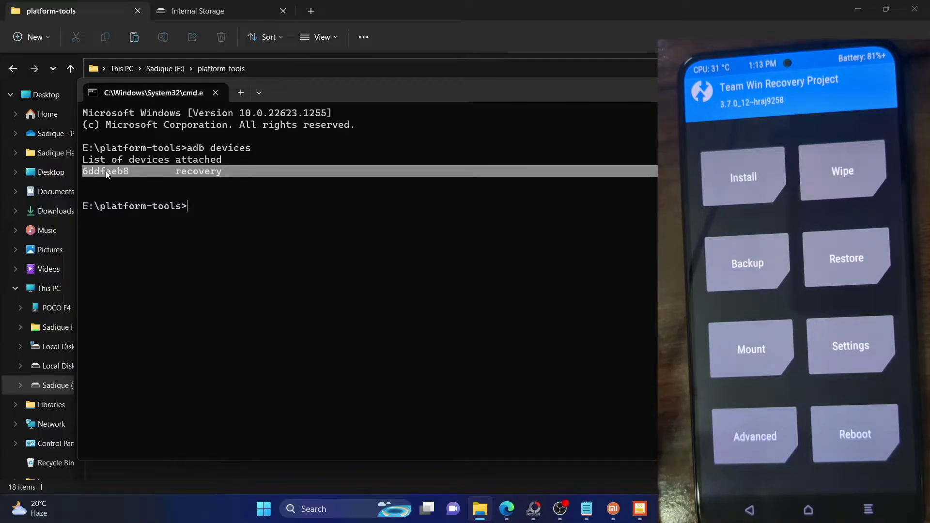
left_click(106, 170)
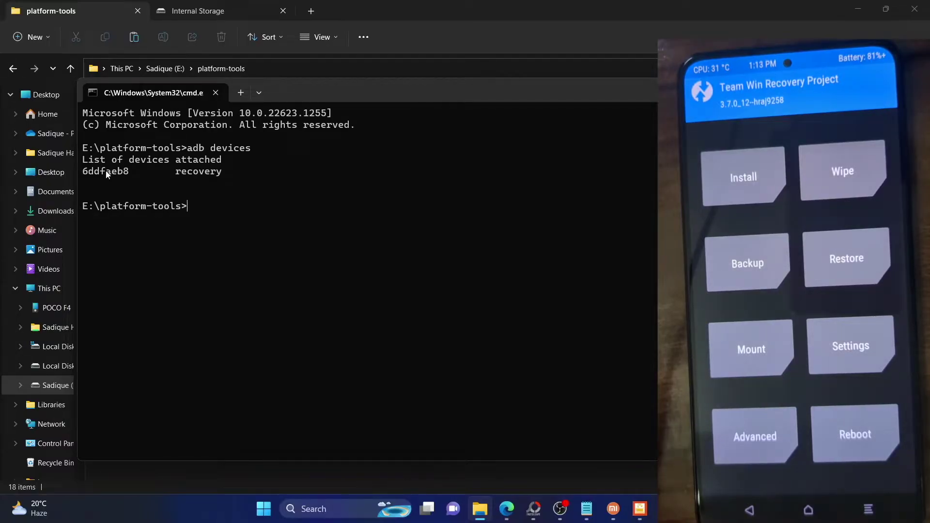
double_click(106, 170)
double_click(219, 171)
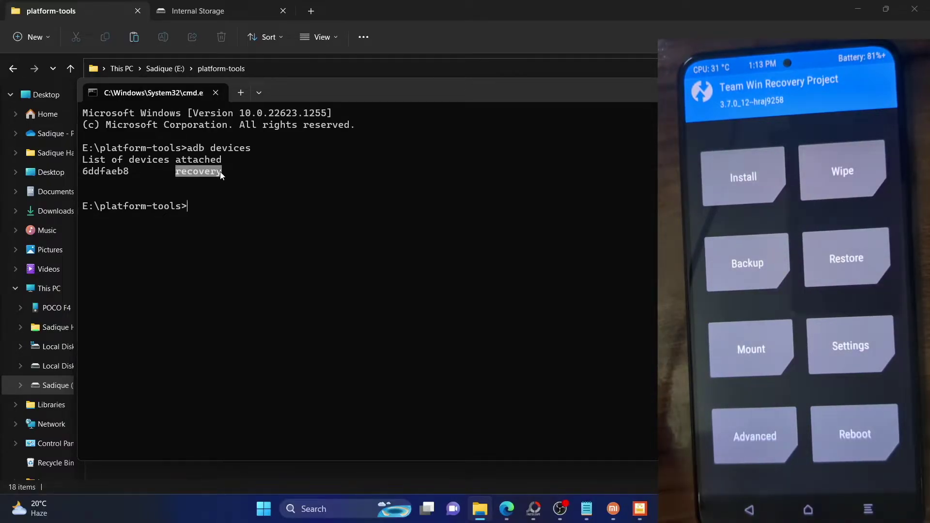
left_click(224, 203)
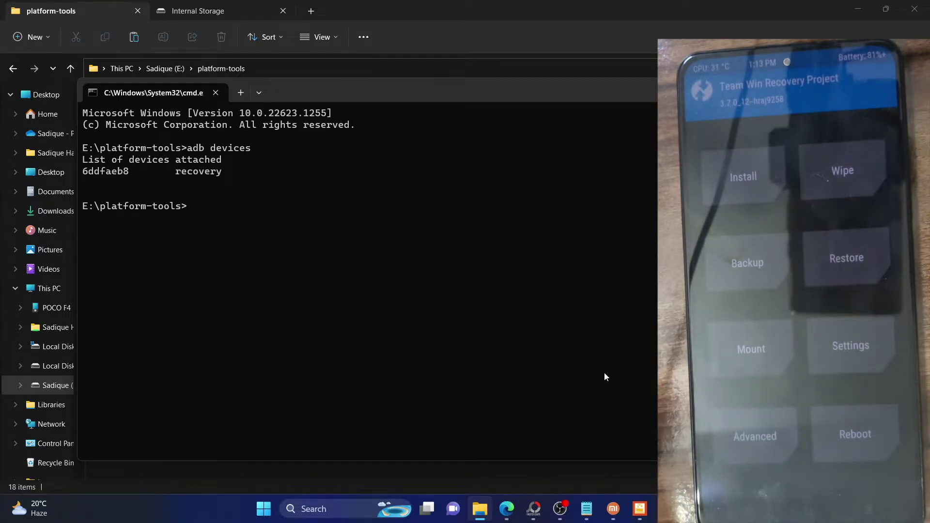
Step: Rename the Magisk zip file in platform-tools to 'test' from its context menu
left_click_drag(540, 97, 715, 116)
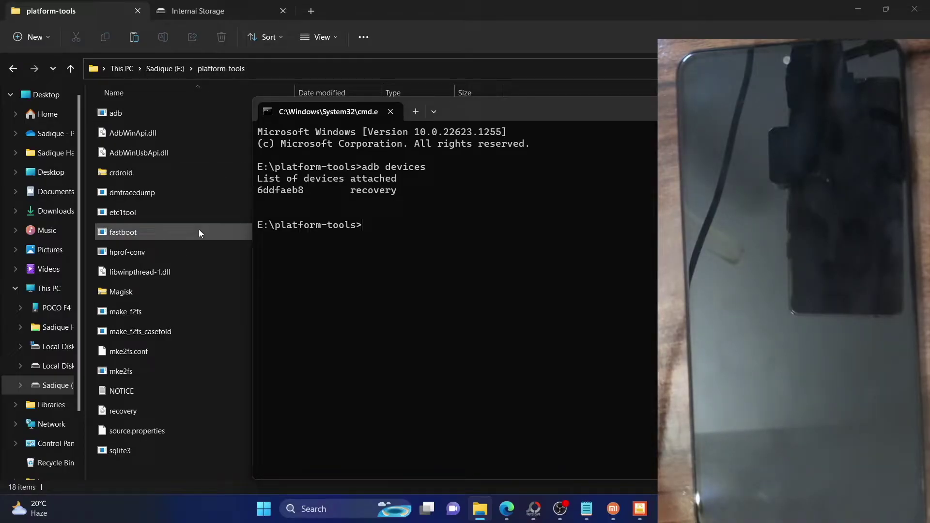
left_click(118, 290)
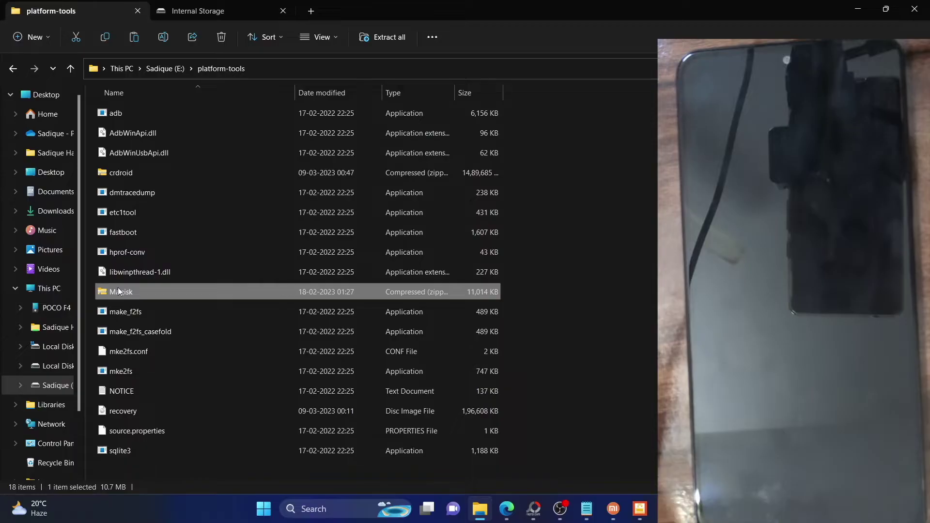
right_click(118, 290)
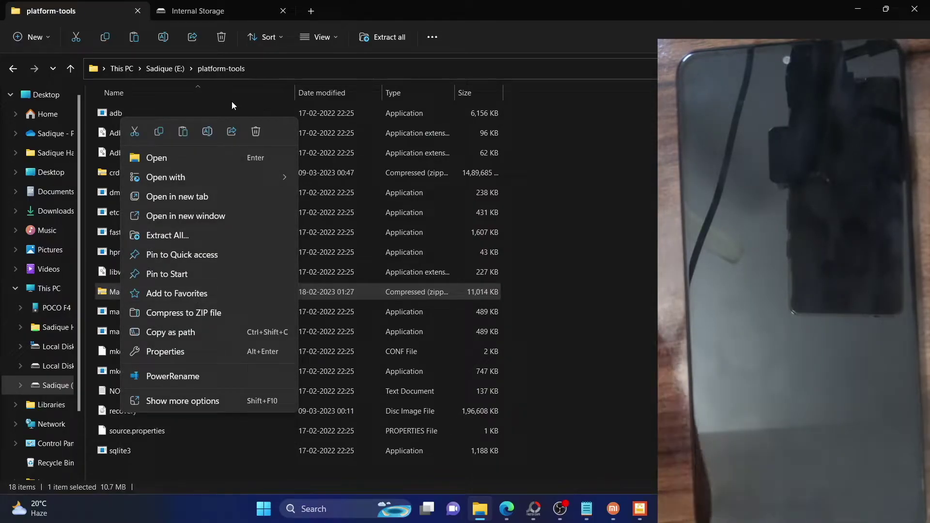
left_click(207, 131)
type("tes")
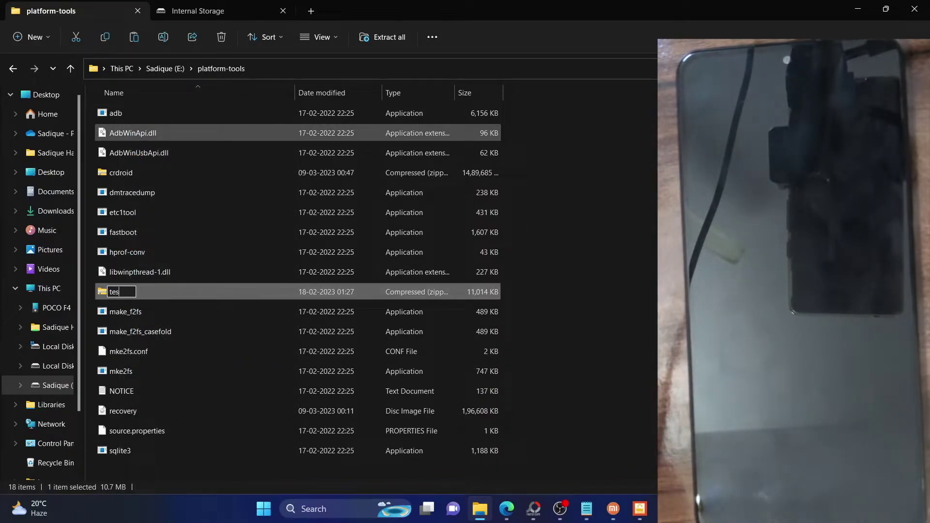
type("t")
key("Return")
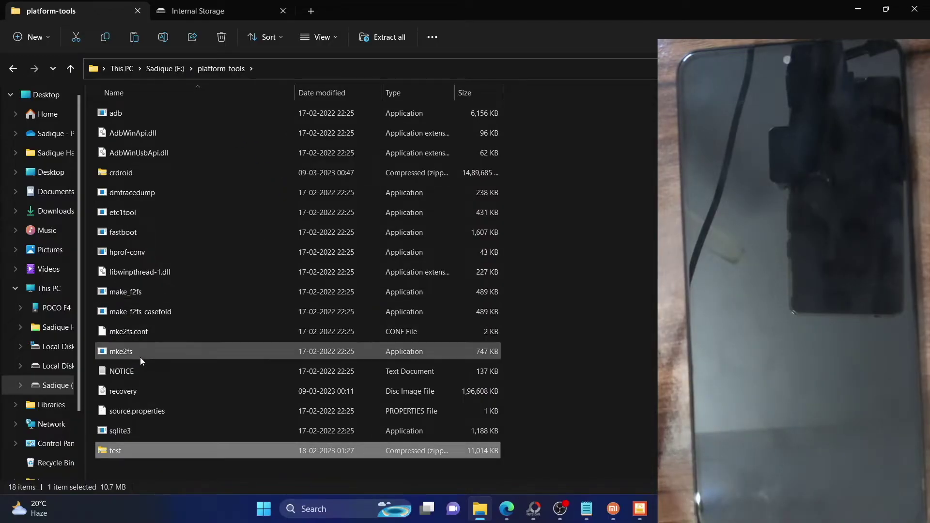
left_click(617, 428)
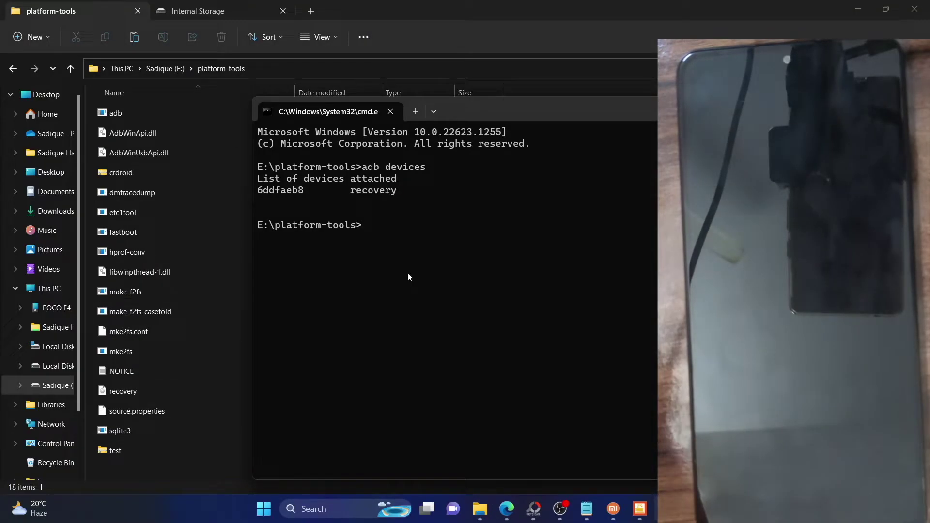
Step: Paste the saved adb push command, replace the file placeholder with test.zip, and run it
left_click(586, 509)
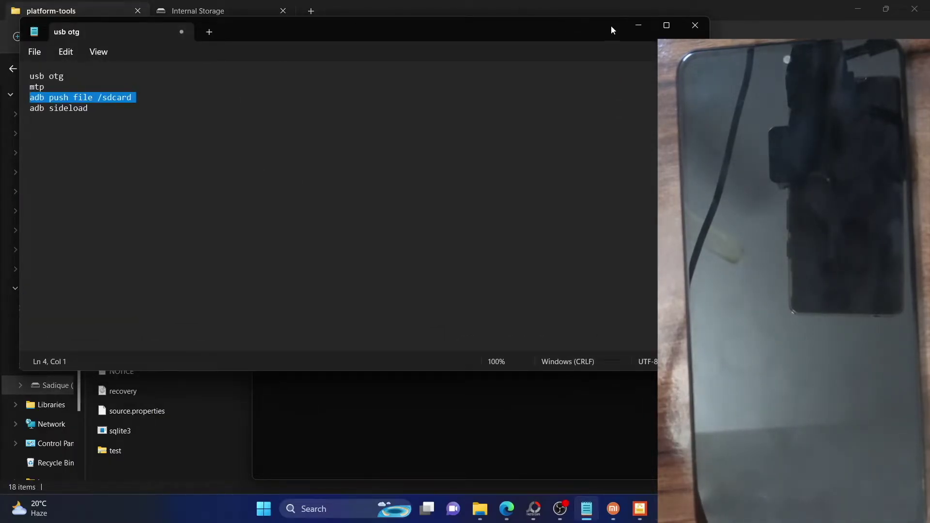
left_click(628, 22)
type("adb push file /sdcard")
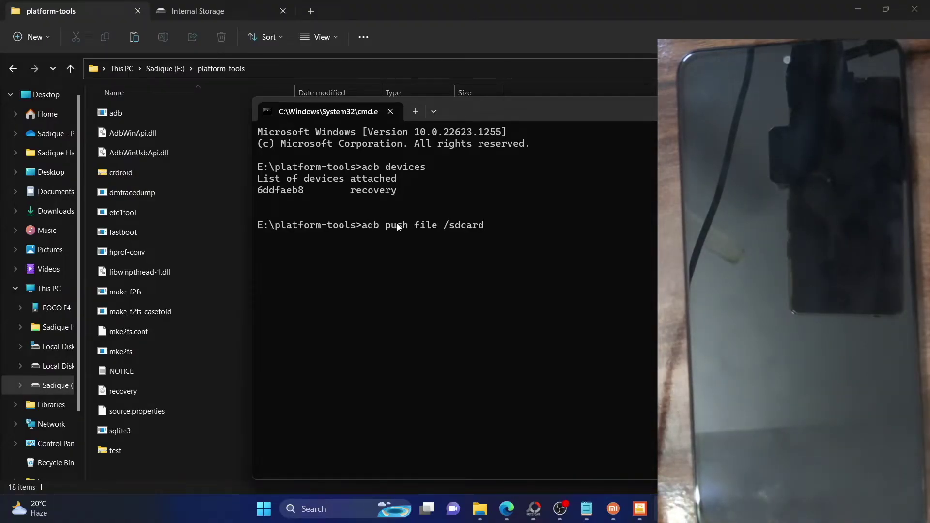
key("Left")
key("Left")
key("Left")
key("Left")
key("Left")
key("Left")
key("Left")
key("Left")
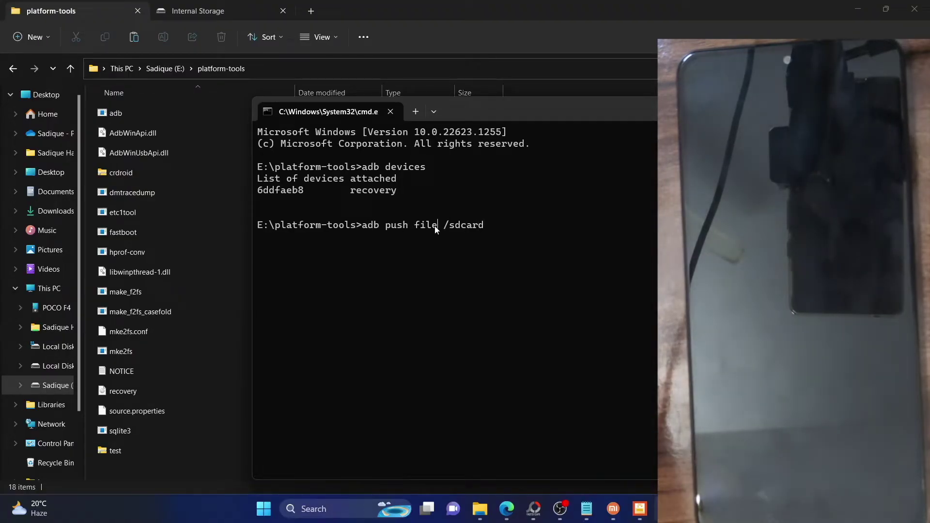
key("BackSpace")
key("BackSpace")
key("BackSpace")
key("BackSpace")
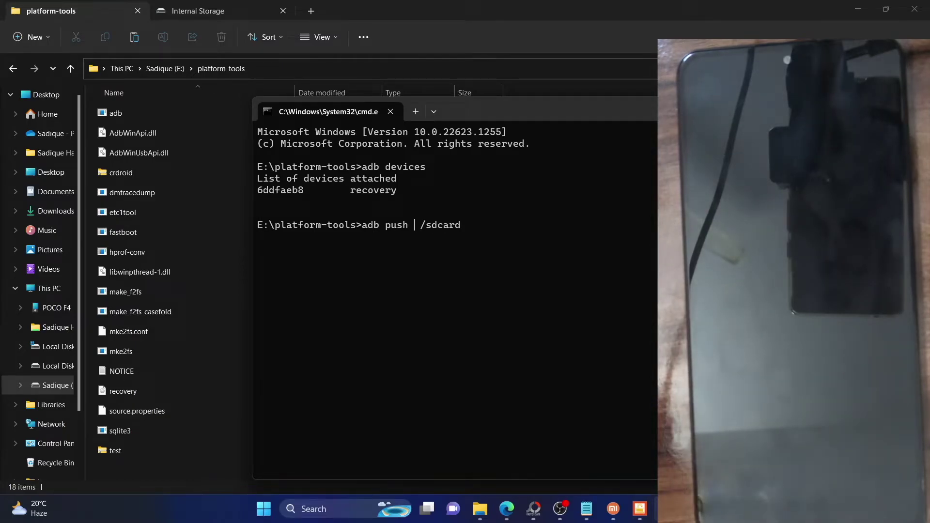
type("test.zip")
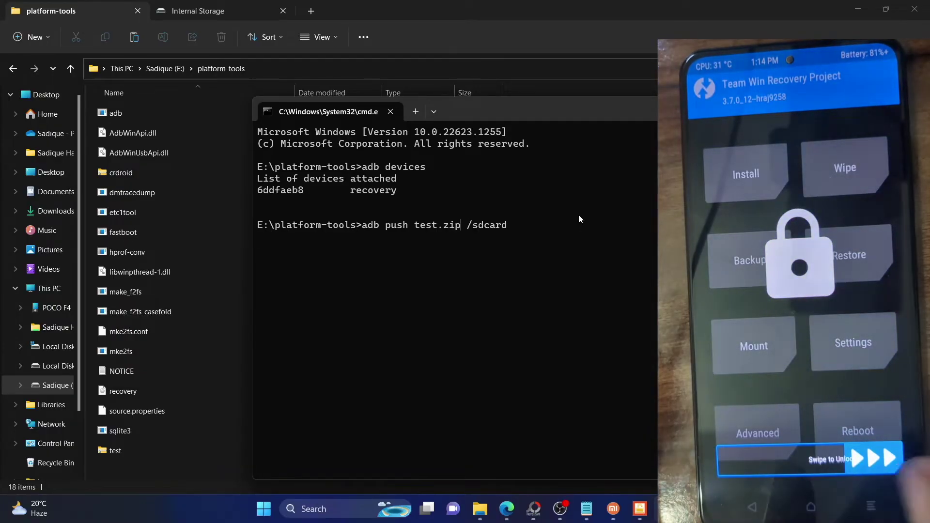
key("Left")
key("Left")
key("Left")
key("Left")
key("Left")
key("Left")
key("Left")
key("Left")
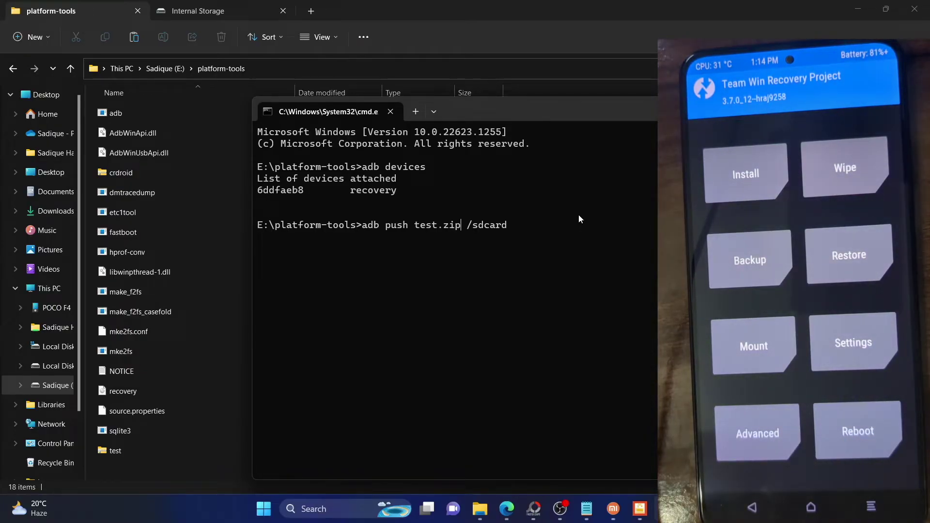
key("Return")
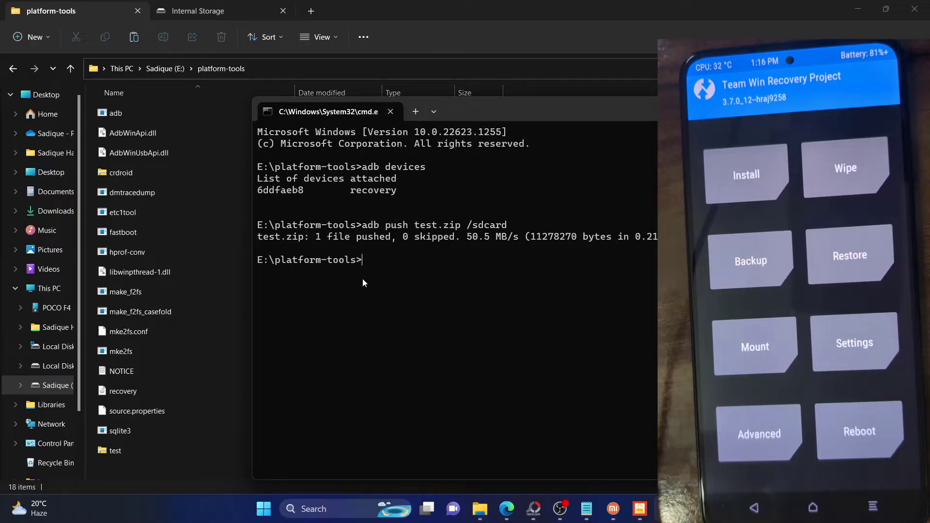
Step: Run adb devices in Command Prompt to confirm the phone is listed in sideload mode
left_click(126, 455)
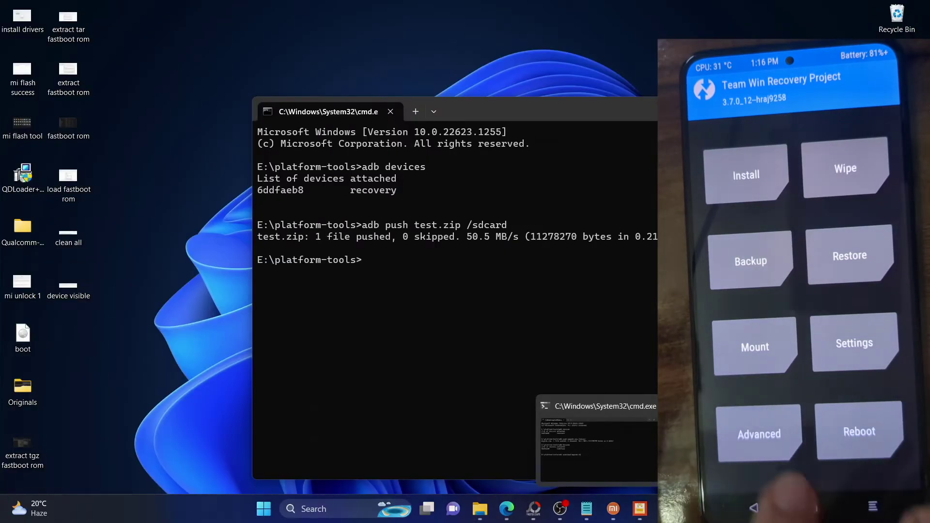
left_click(605, 439)
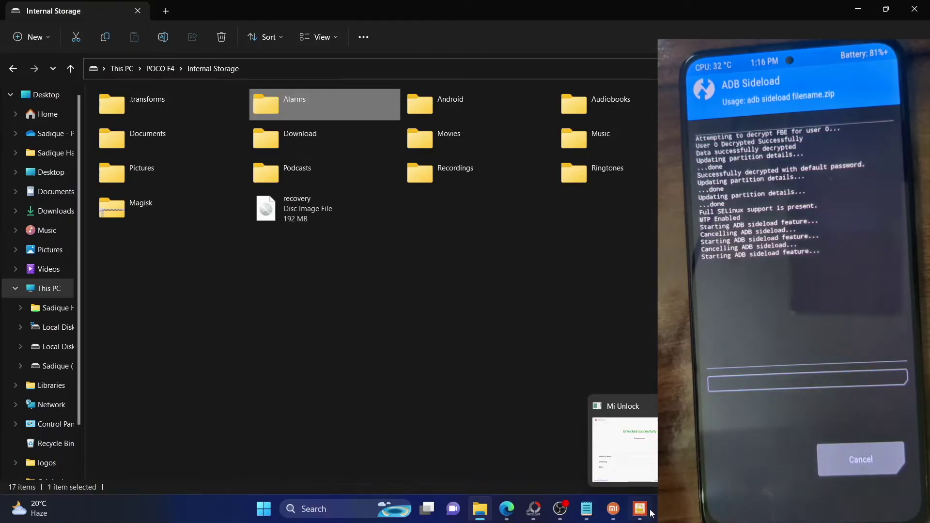
mouse_move(639, 508)
mouse_move(598, 451)
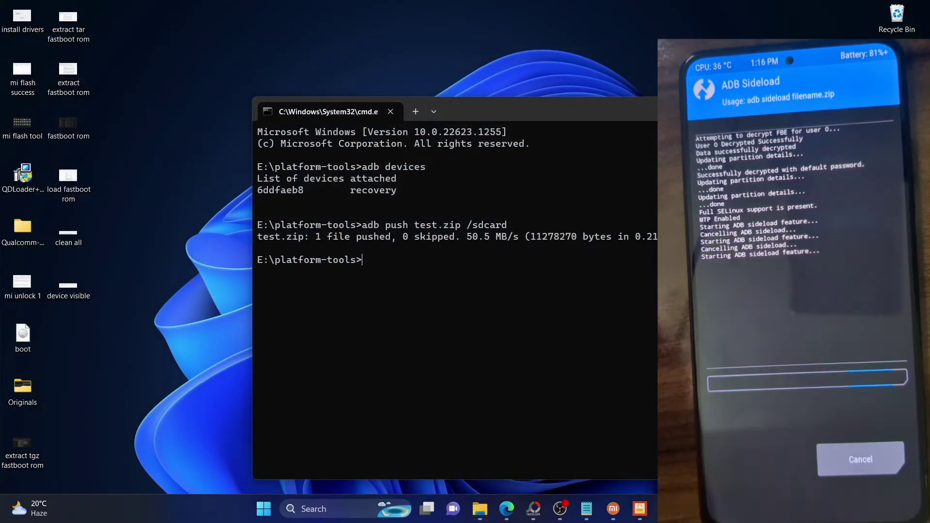
left_click(598, 450)
type("adb devices")
key("Return")
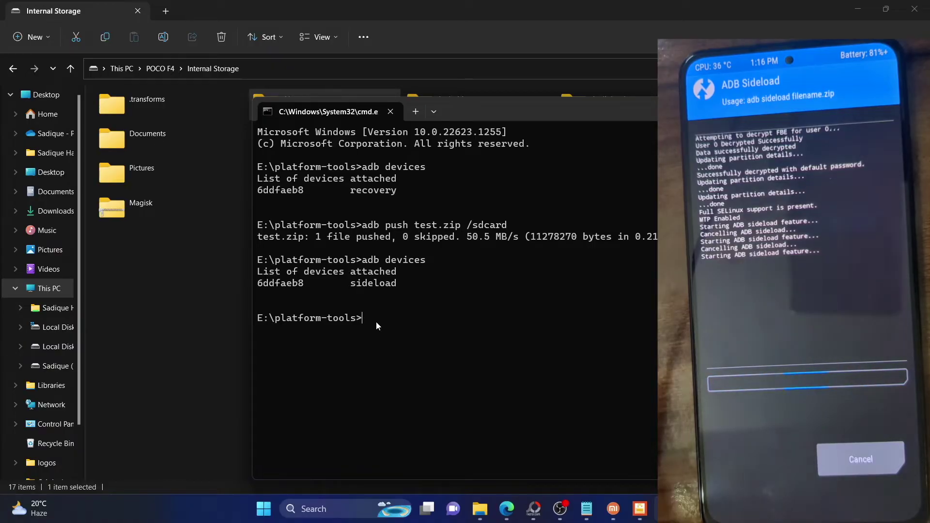
Step: Open E:\platform-tools in Explorer, then type 'adb sideload test.zip' in Command Prompt
left_click(59, 366)
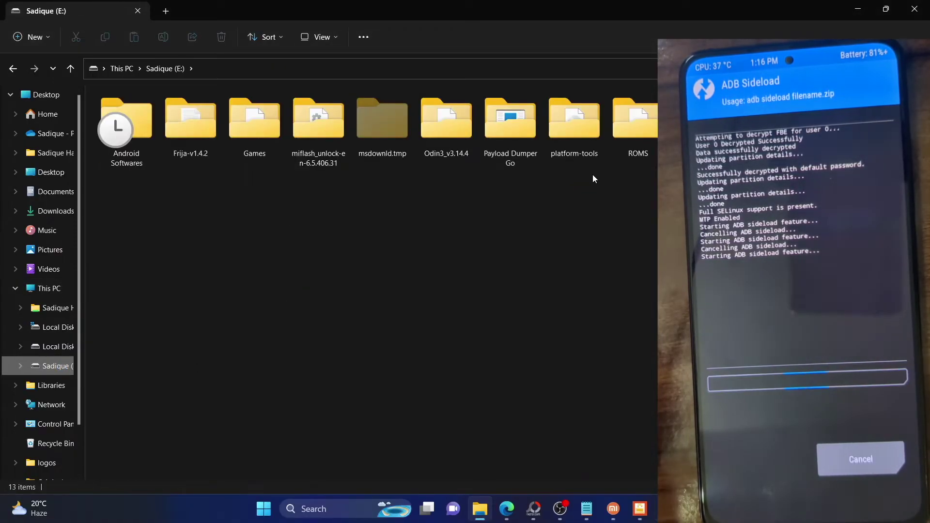
left_click(576, 152)
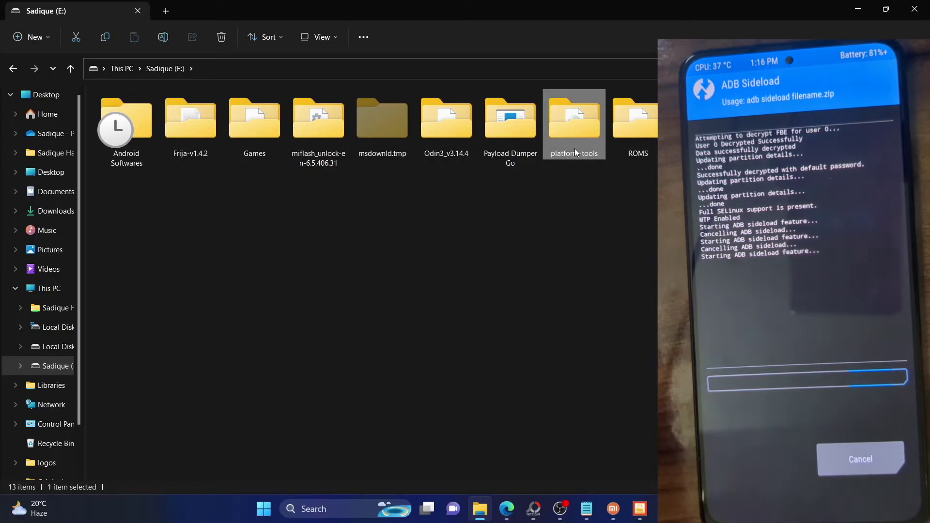
double_click(600, 145)
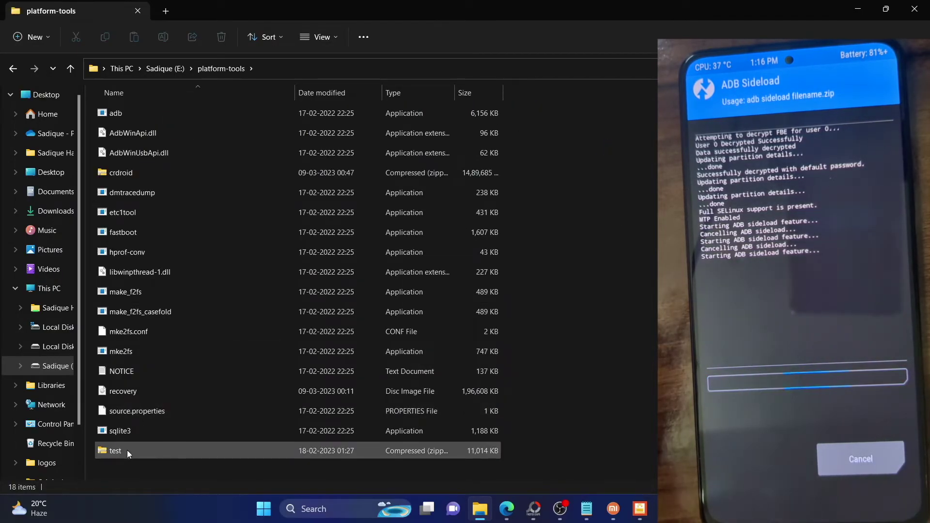
mouse_move(640, 509)
left_click(598, 452)
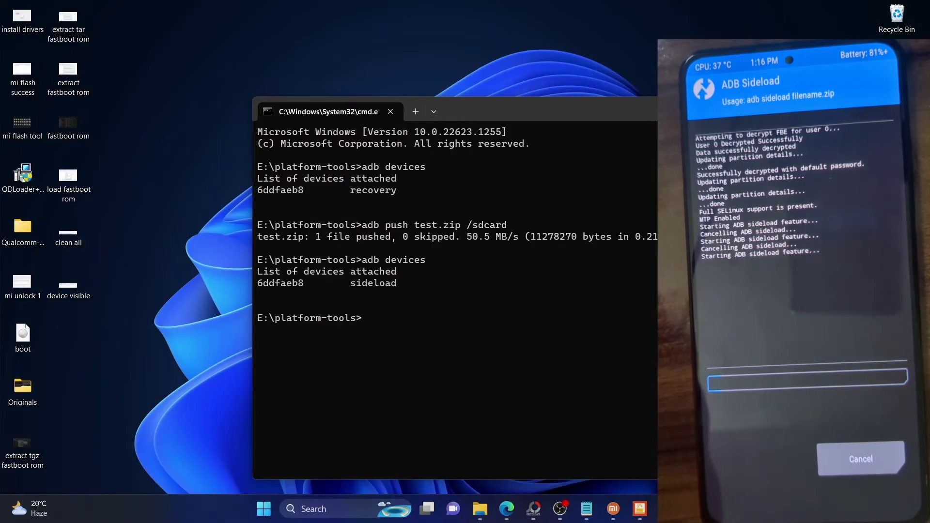
type("adb sidel")
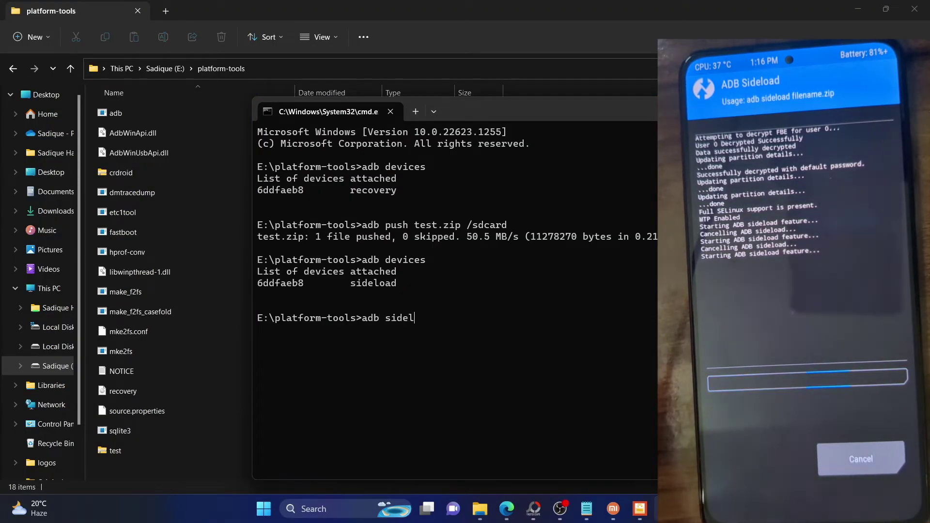
type("oad te")
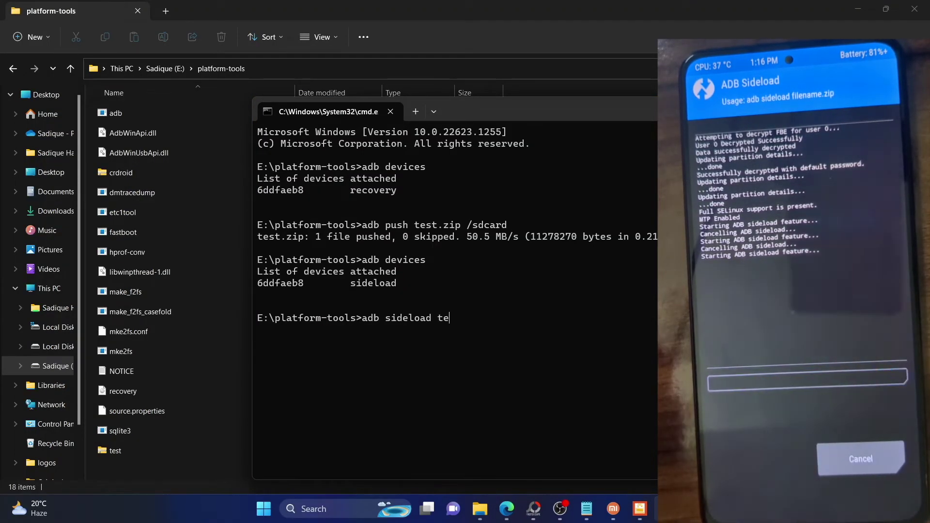
type("st.zip")
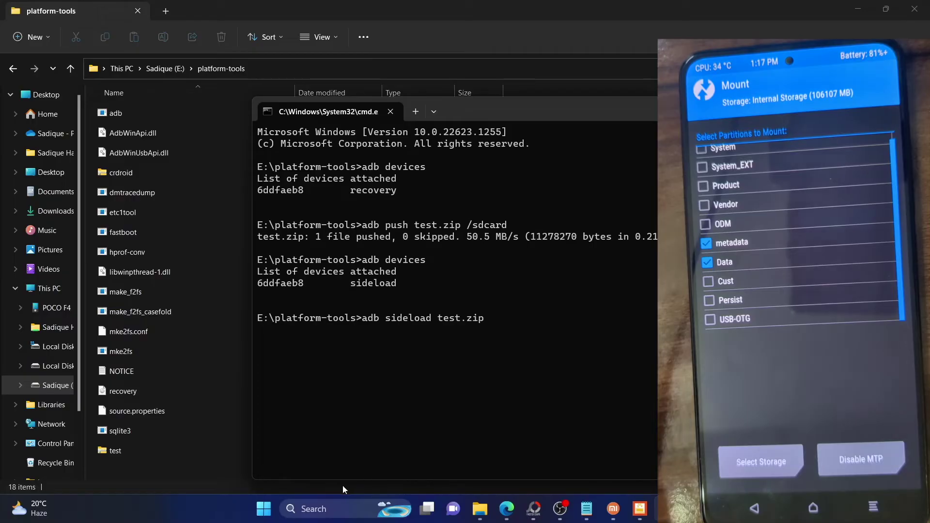
Step: Check the POCO F4's Internal Storage for test, then return to Command Prompt
left_click(38, 311)
double_click(179, 97)
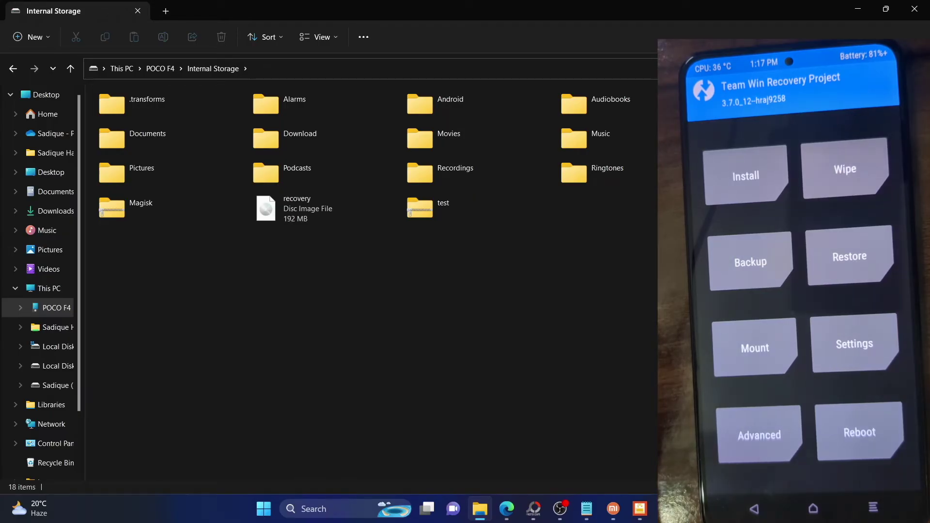
left_click(596, 440)
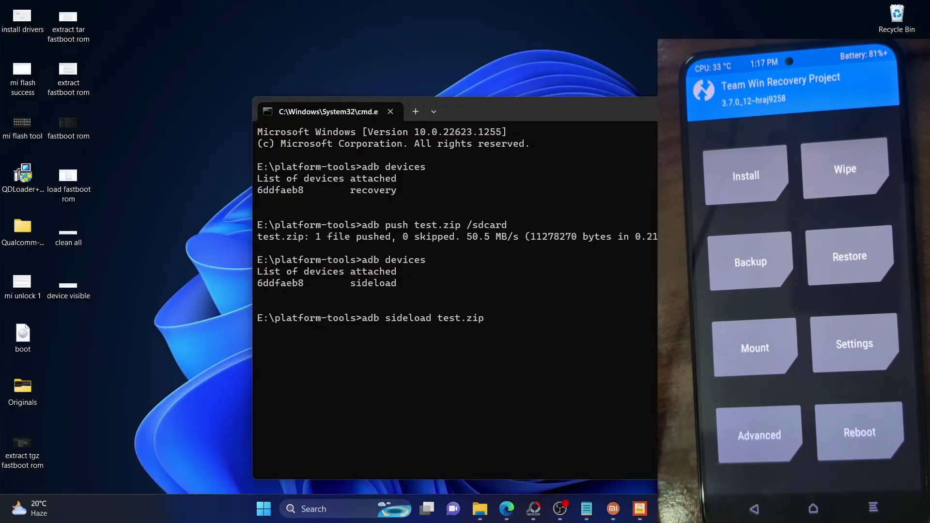